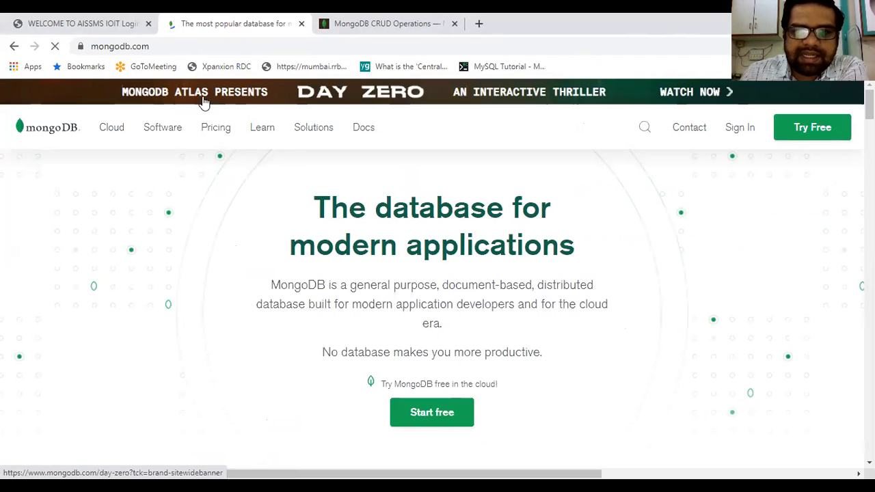
# Open the MongoDB Community Server download page and go to its available downloads
pyautogui.moveTo(93, 128)
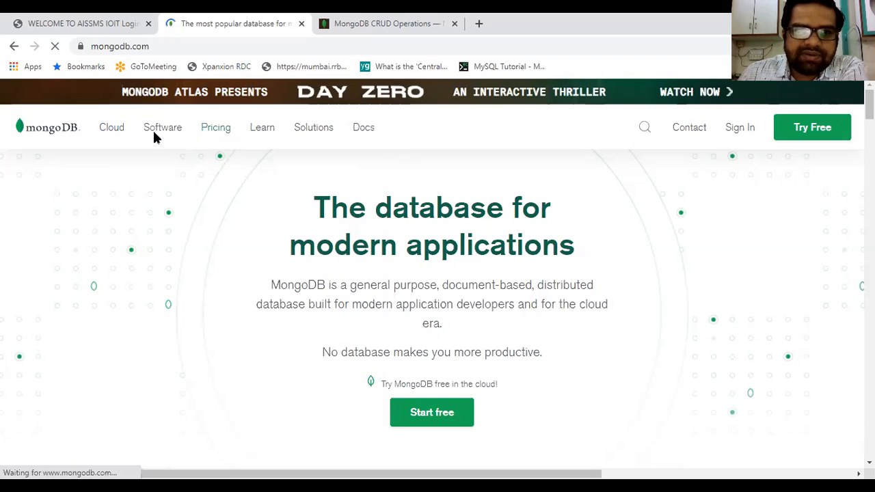
pyautogui.moveTo(152, 128)
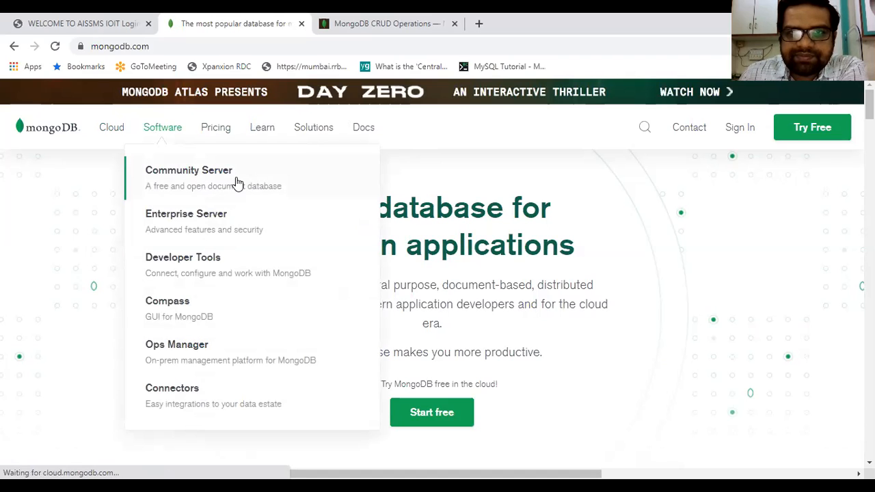
pyautogui.click(205, 177)
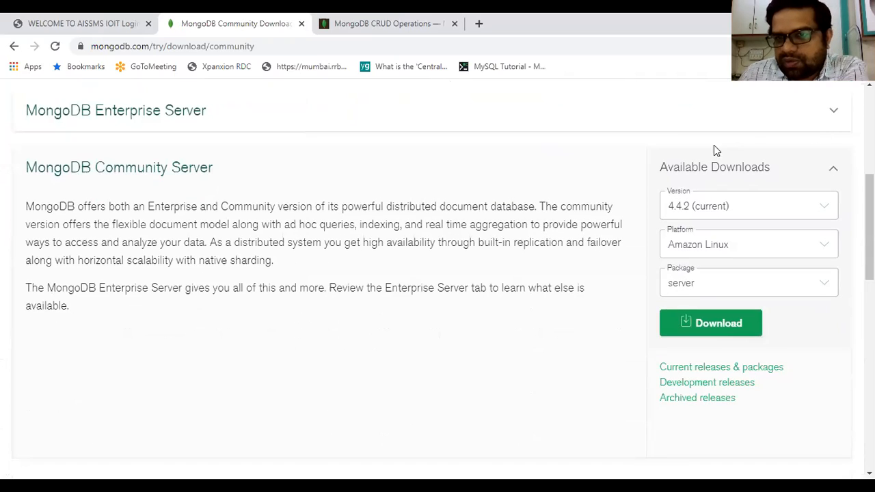
pyautogui.click(753, 168)
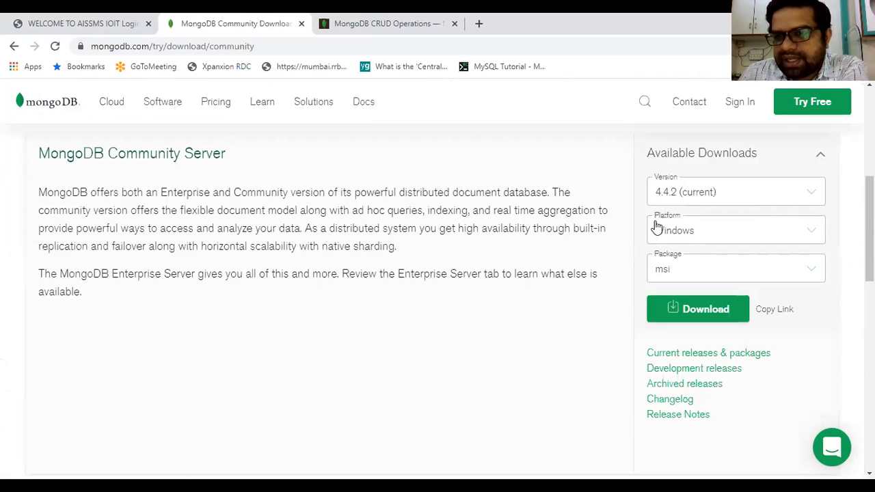
# Download the Community Server version 4.4.2 as an msi package for the Windows platform
pyautogui.click(736, 230)
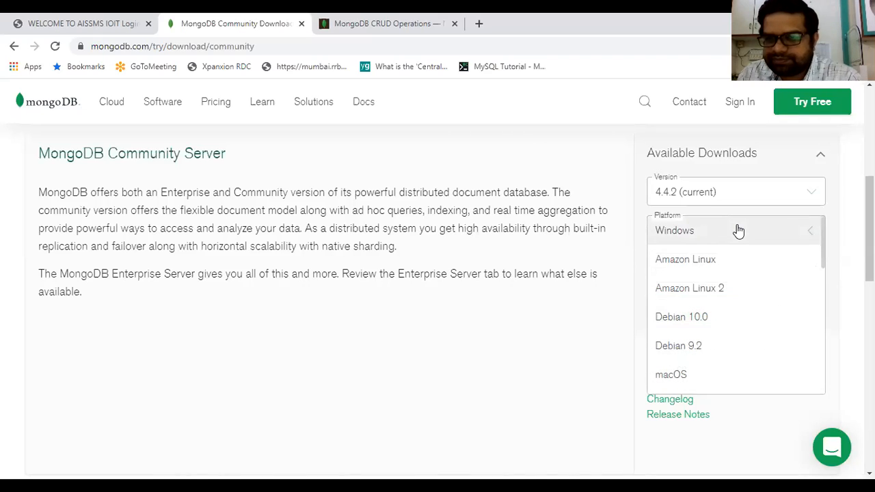
pyautogui.click(738, 231)
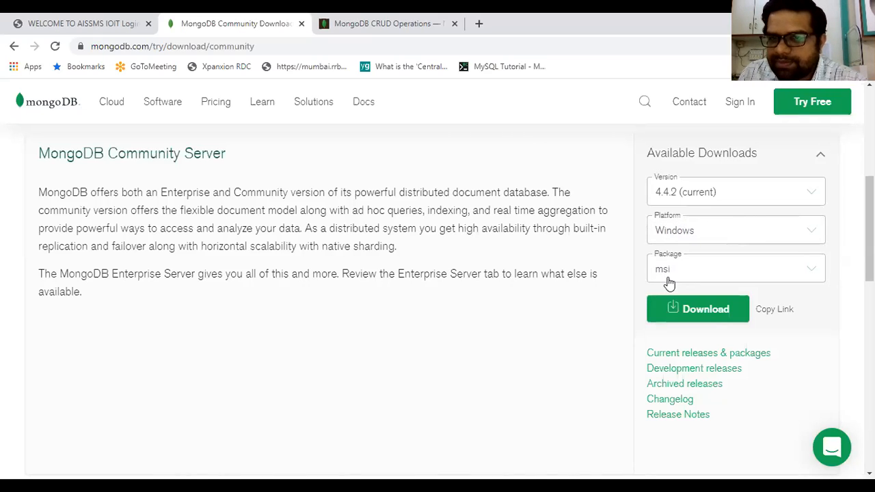
pyautogui.click(743, 235)
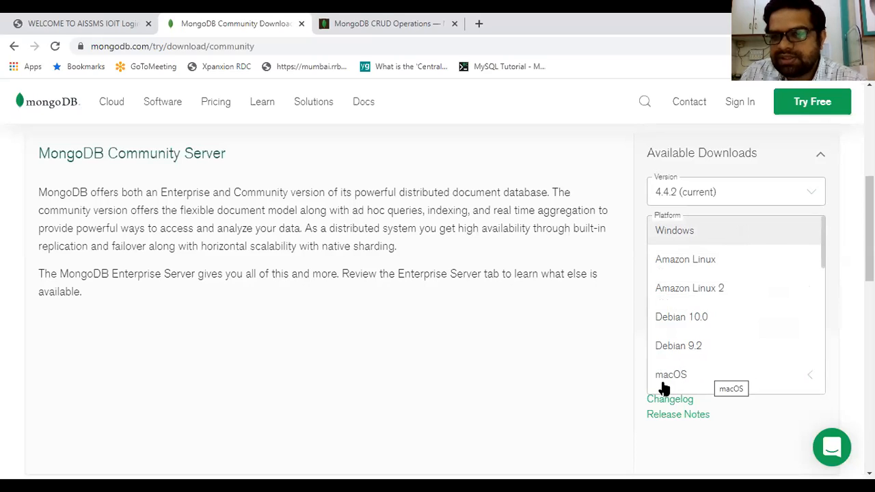
pyautogui.click(681, 275)
pyautogui.click(682, 275)
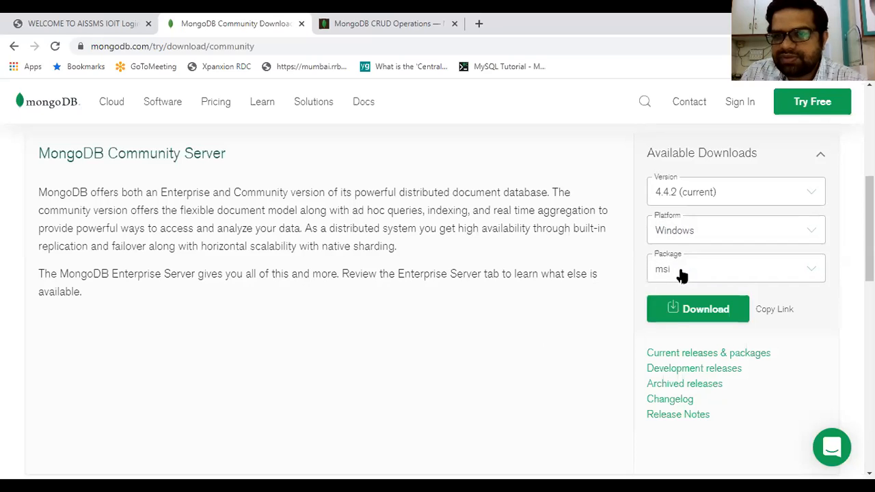
pyautogui.click(696, 310)
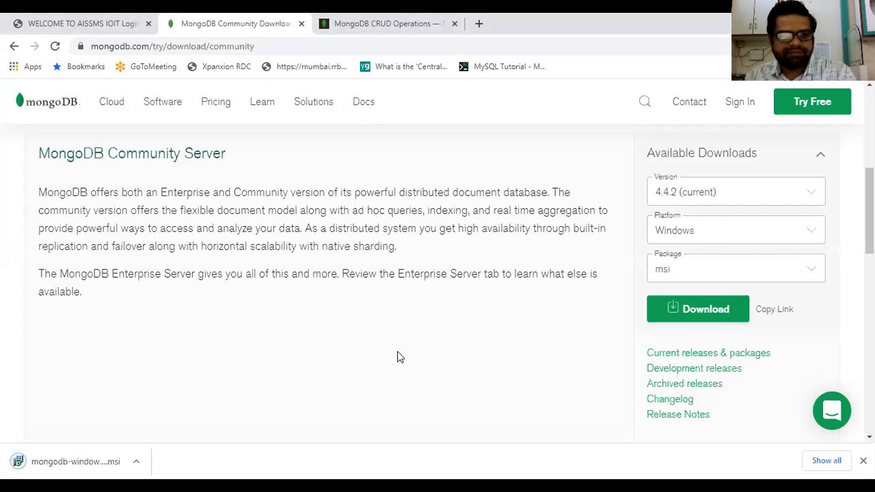
# Show the downloaded mongodb-windows-x86_64-4.4.2-signed (1).msi in its folder and launch the installer
pyautogui.hotkey('ctrl', 'j')
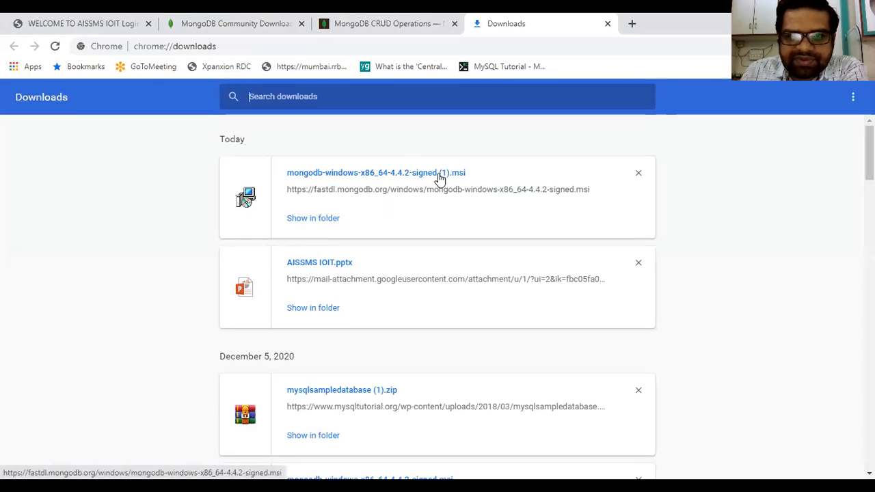
pyautogui.click(321, 217)
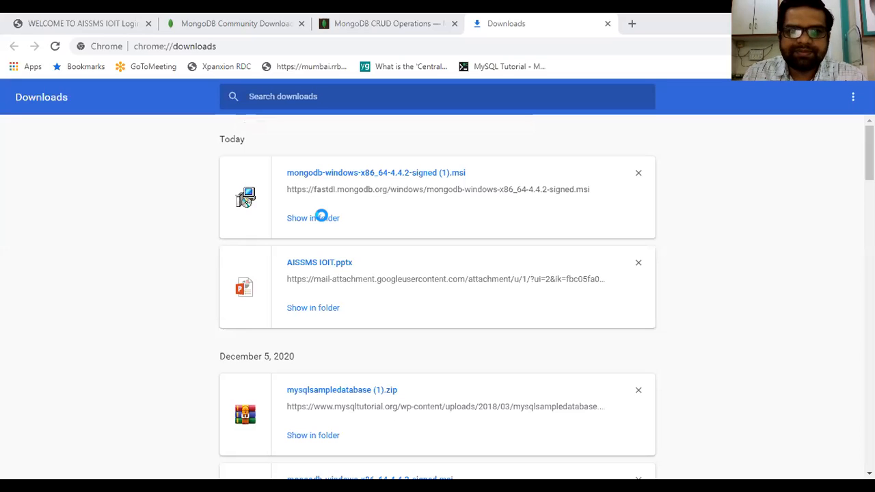
pyautogui.click(321, 218)
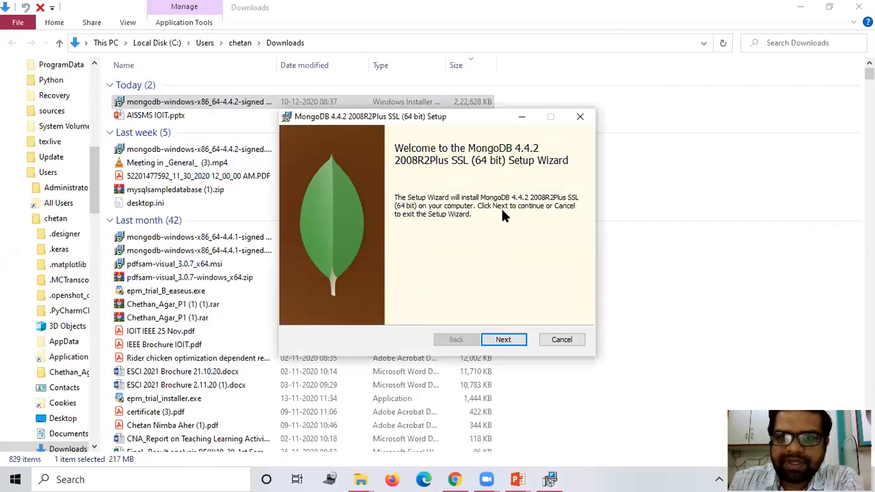
# Accept the terms of the License Agreement and proceed to the choice of setup type
pyautogui.click(503, 340)
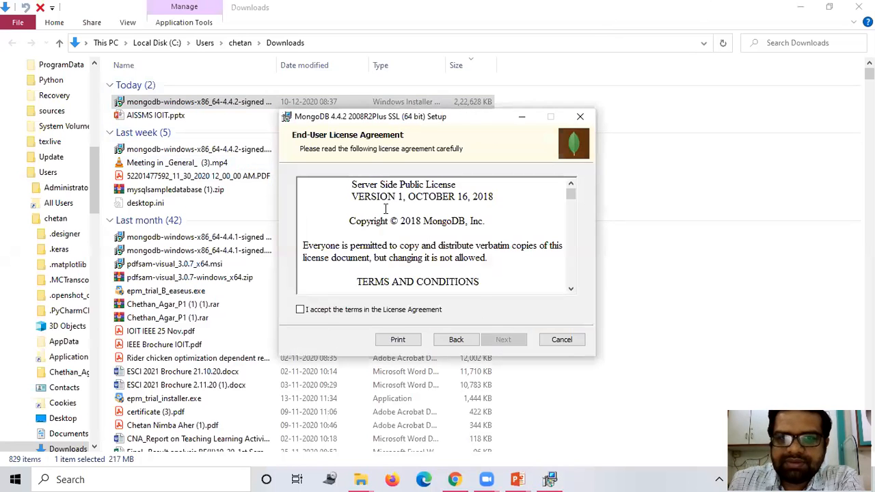
pyautogui.click(300, 309)
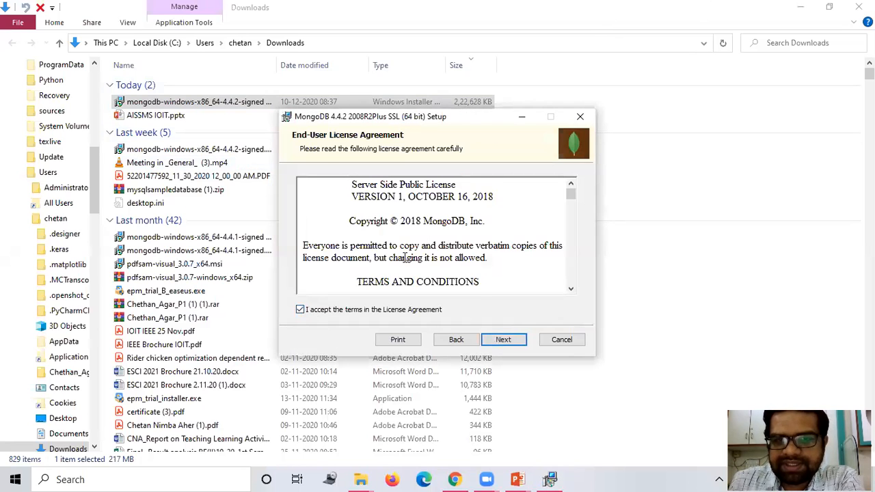
pyautogui.scroll(-5, 407, 266)
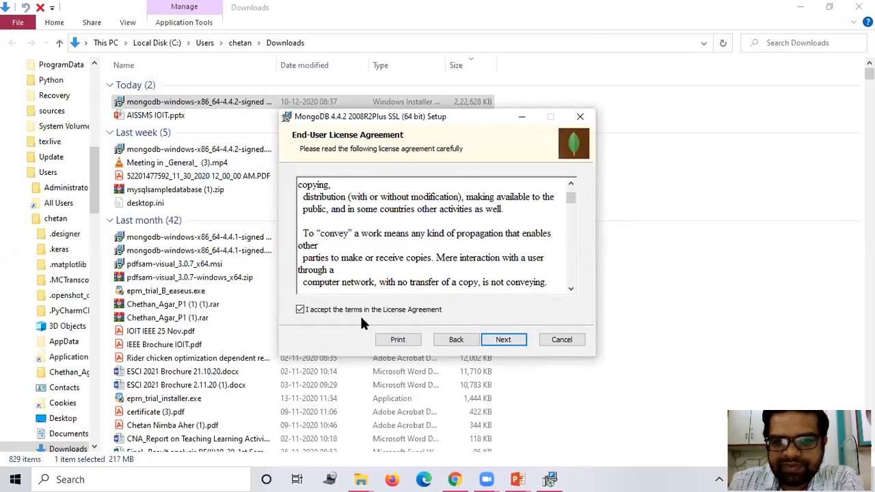
pyautogui.click(497, 338)
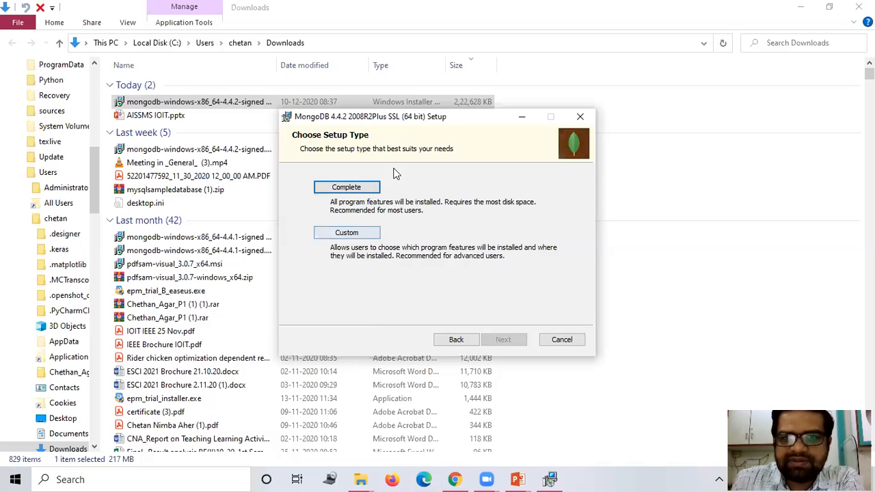
# Examine the installable features of the Custom setup and return to the choice of setup type
pyautogui.click(360, 234)
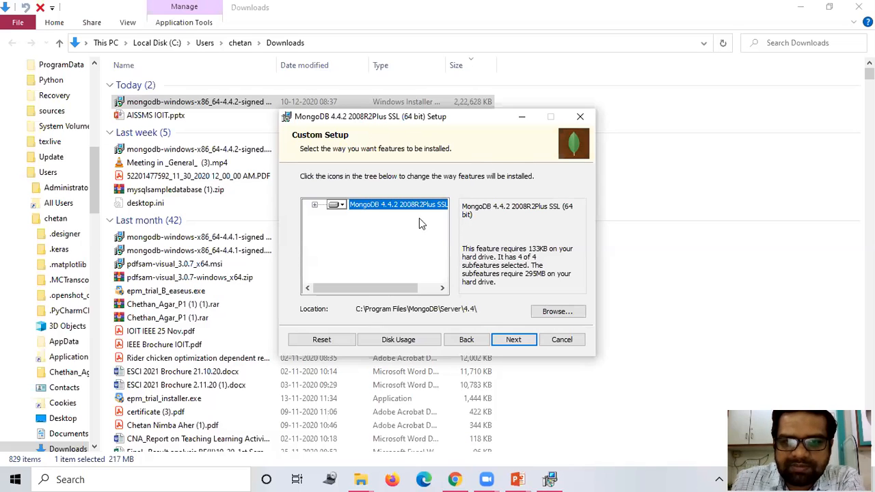
pyautogui.click(315, 205)
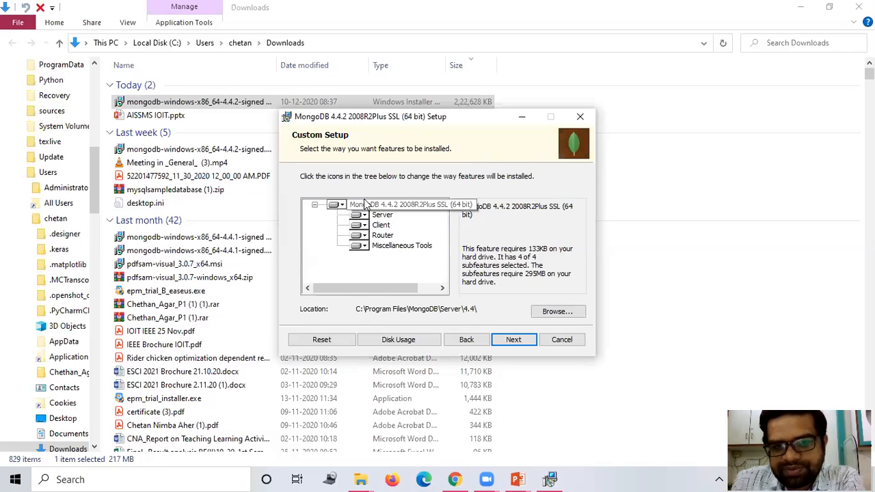
pyautogui.click(474, 340)
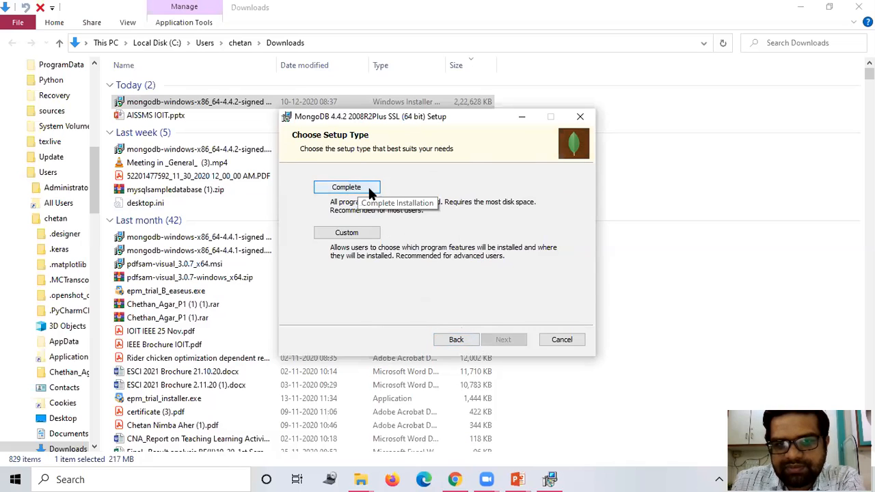
pyautogui.click(358, 234)
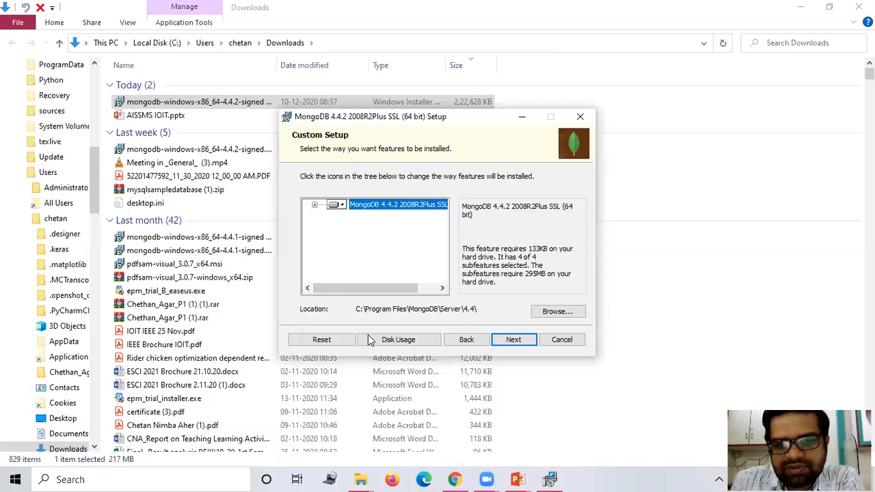
pyautogui.click(465, 339)
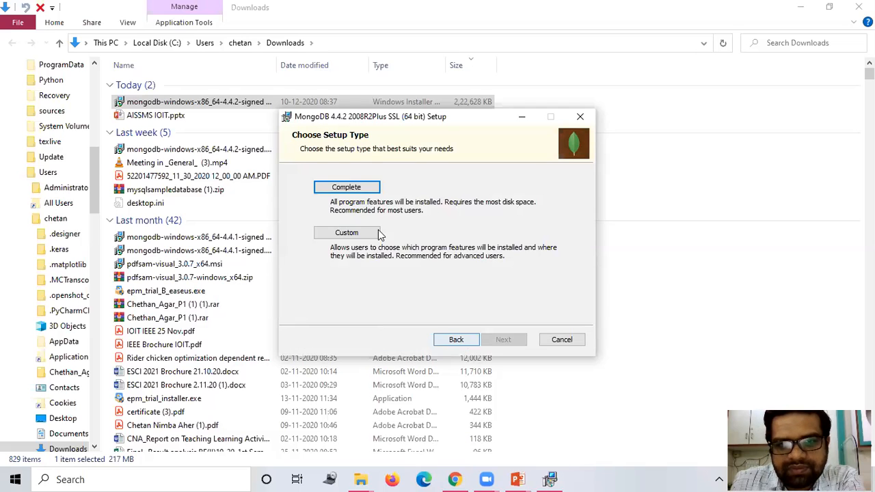
# Install MongoDB 4.4.2 with the Complete setup, the default Network Service configuration and MongoDB Compass included
pyautogui.click(355, 191)
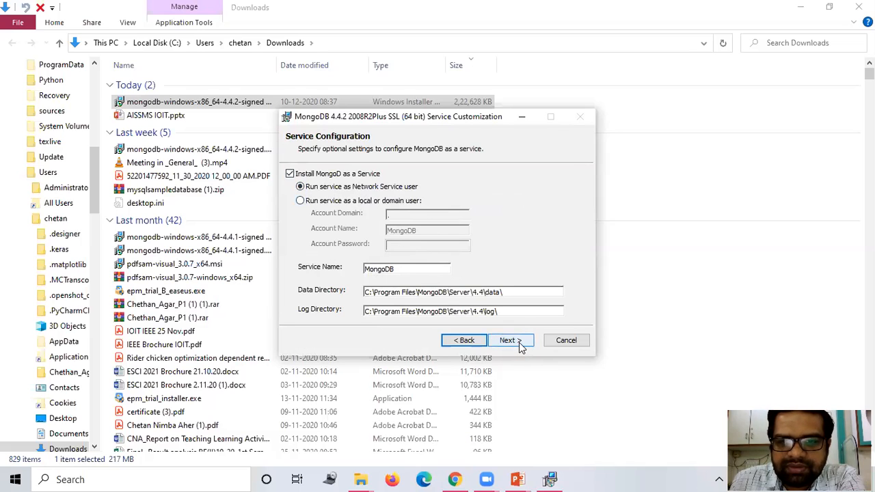
pyautogui.click(509, 341)
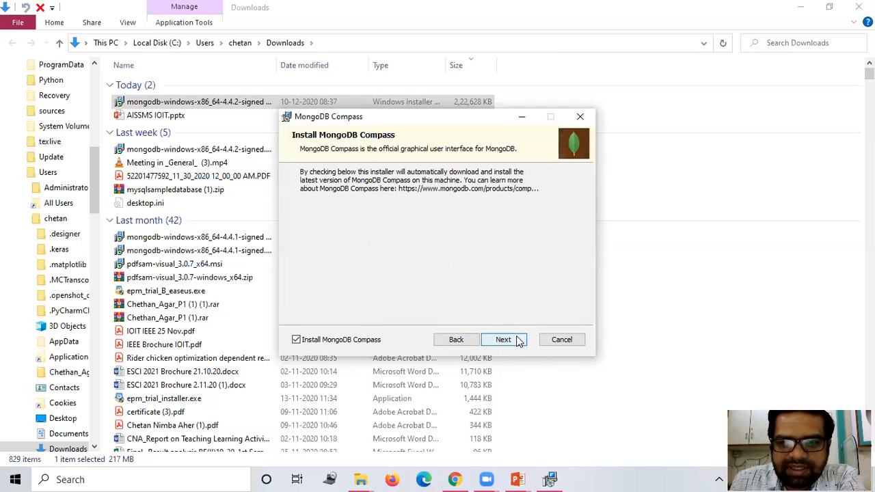
pyautogui.click(503, 339)
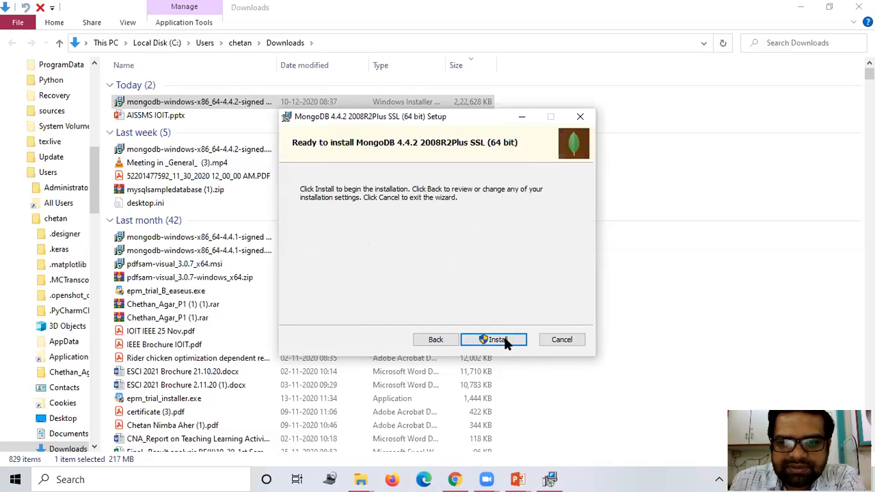
pyautogui.click(503, 336)
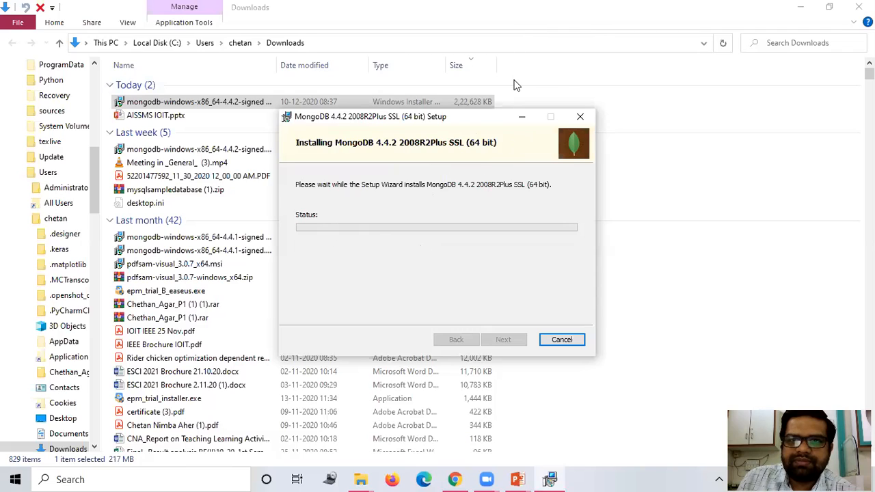
pyautogui.click(592, 62)
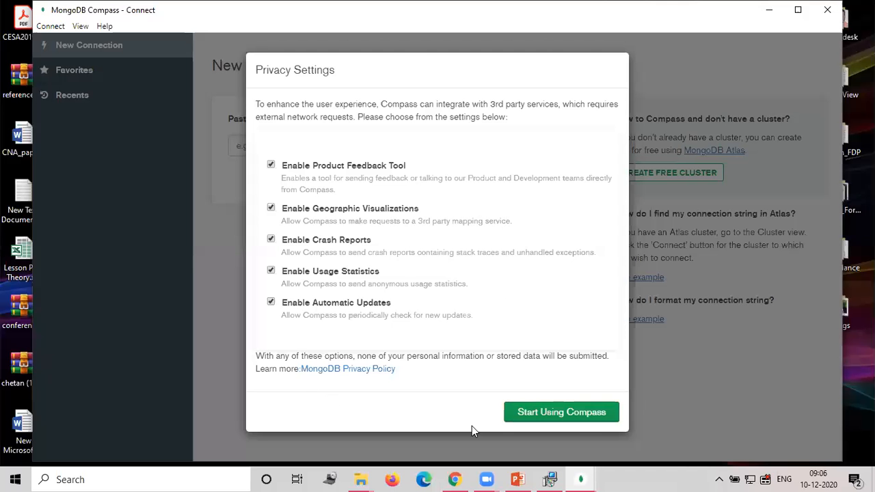
# Accept the default Compass privacy settings, close Compass and finish the MongoDB Setup Wizard
pyautogui.click(584, 413)
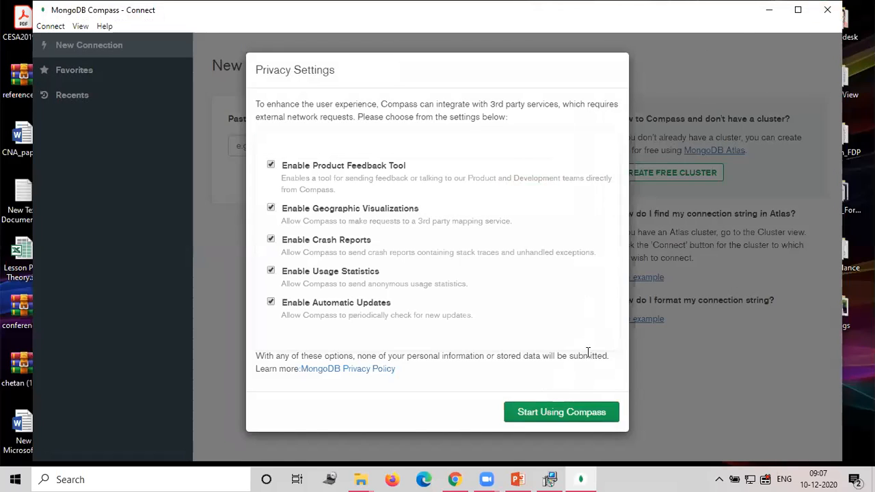
pyautogui.click(581, 412)
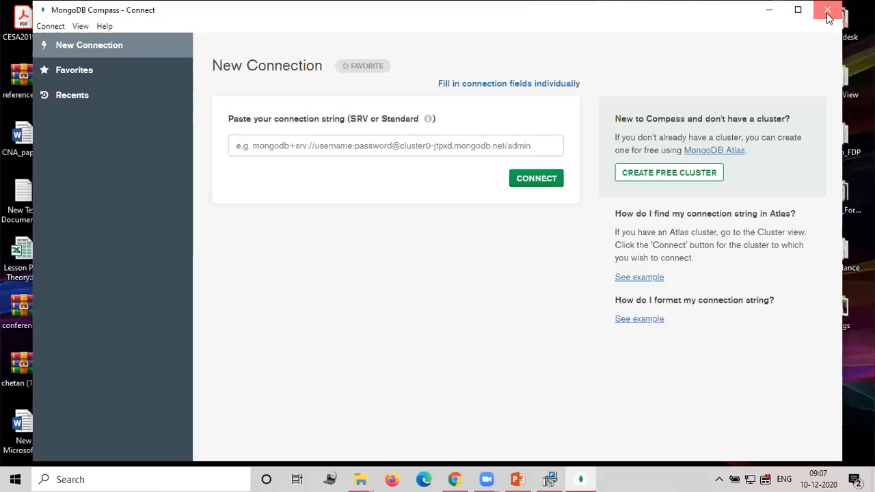
pyautogui.click(827, 13)
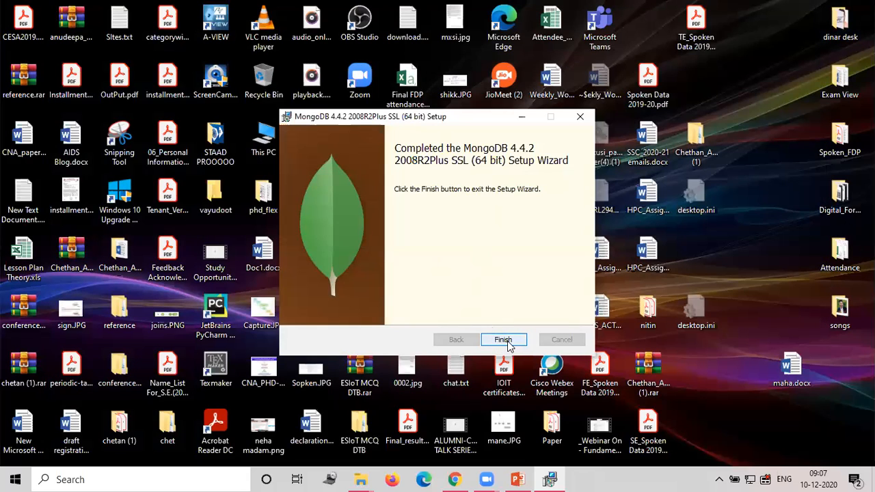
pyautogui.click(504, 341)
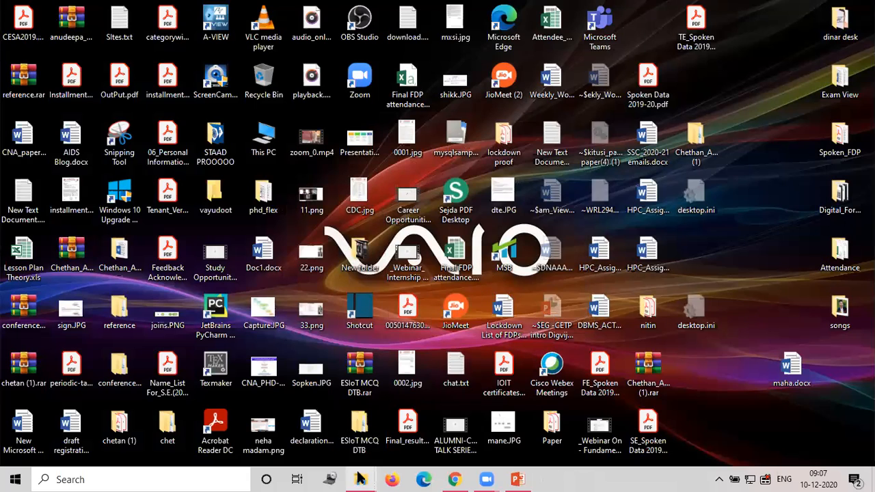
# Switch to File Explorer and open the Program Files folder on Local Disk (C:)
pyautogui.moveTo(361, 478)
pyautogui.click(321, 433)
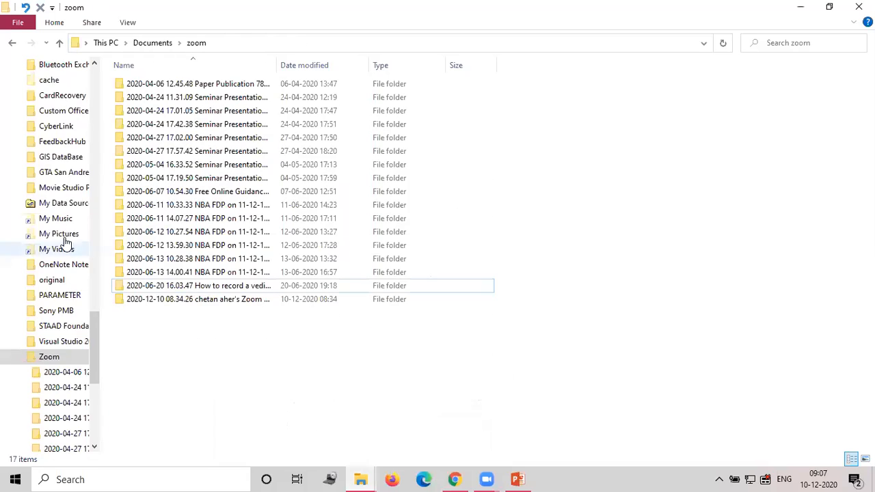
pyautogui.scroll(15, 65, 95)
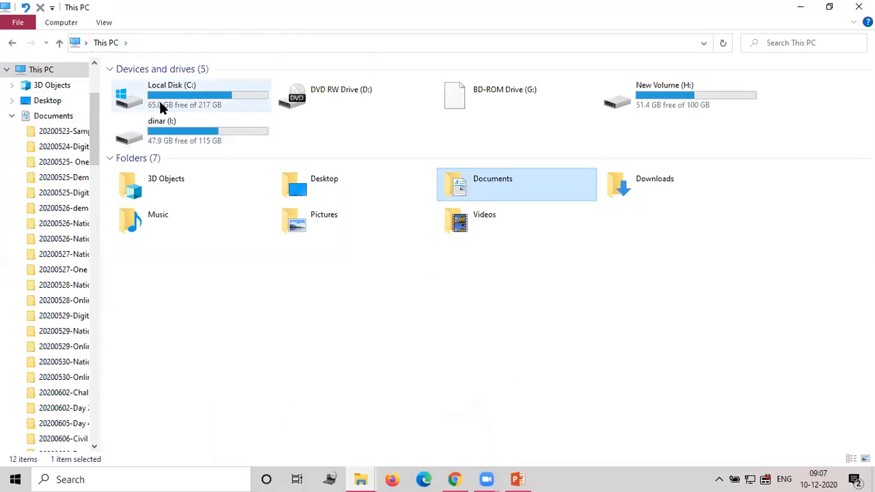
pyautogui.click(159, 103)
pyautogui.doubleClick(159, 103)
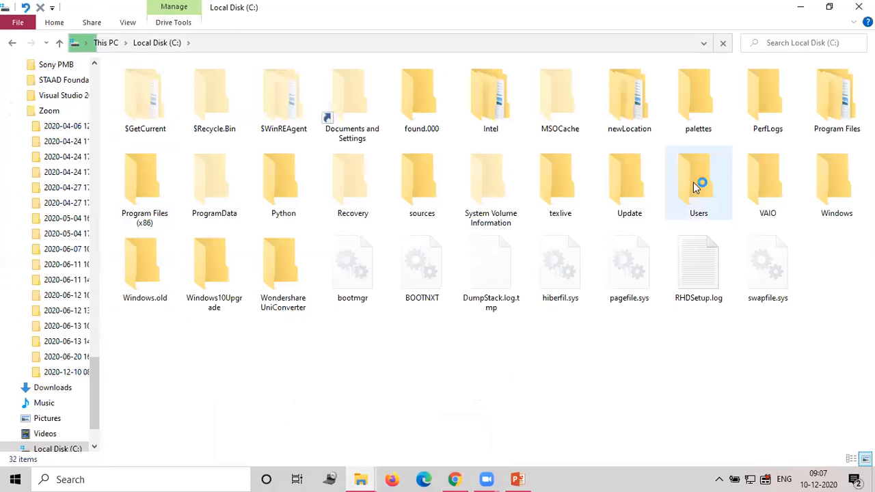
pyautogui.doubleClick(836, 100)
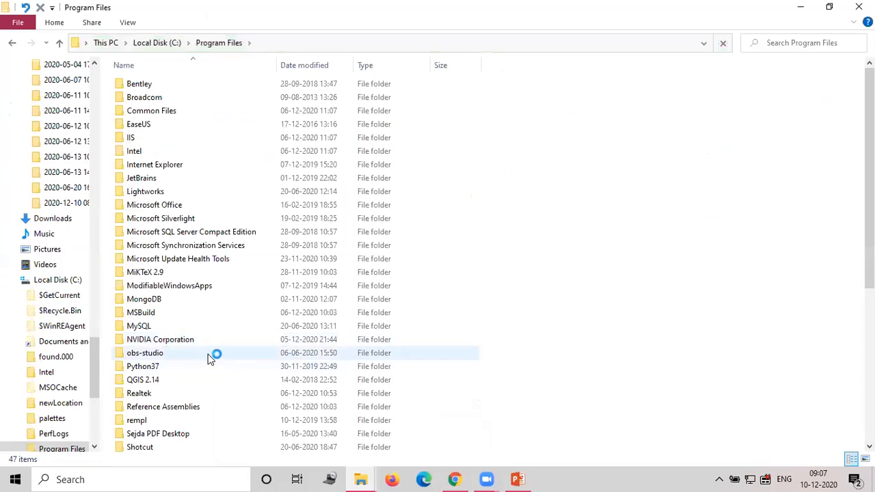
# Open the bin folder of the MongoDB installation under MongoDB\Server\4.4
pyautogui.click(181, 303)
pyautogui.doubleClick(181, 303)
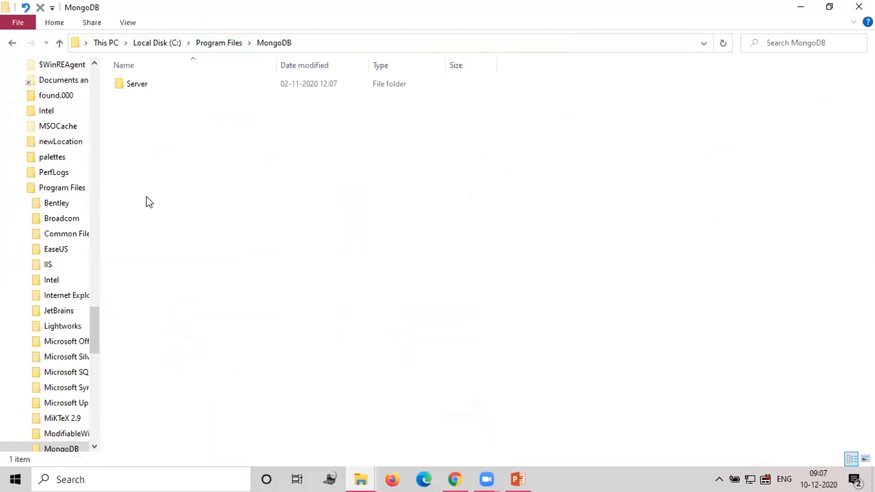
pyautogui.doubleClick(139, 91)
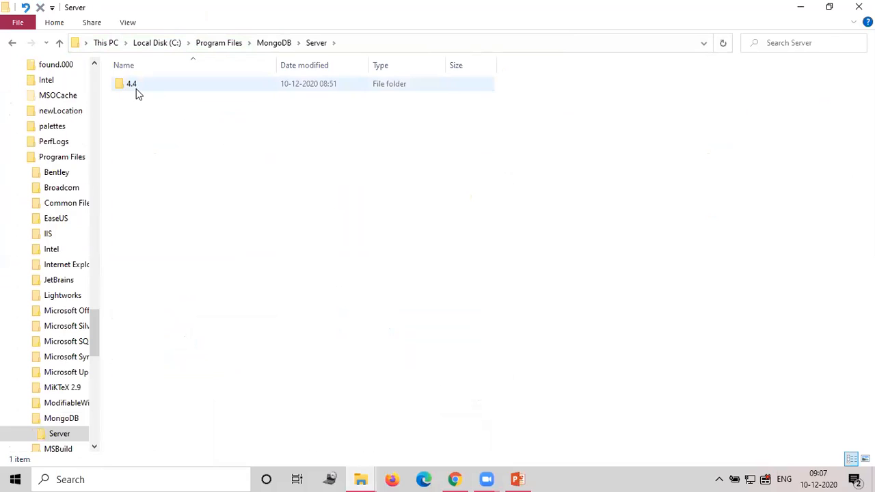
pyautogui.doubleClick(136, 91)
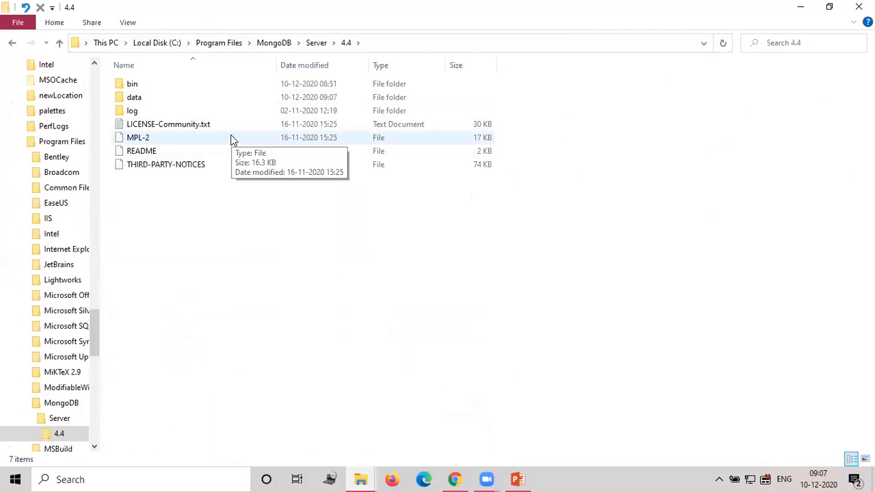
pyautogui.doubleClick(284, 87)
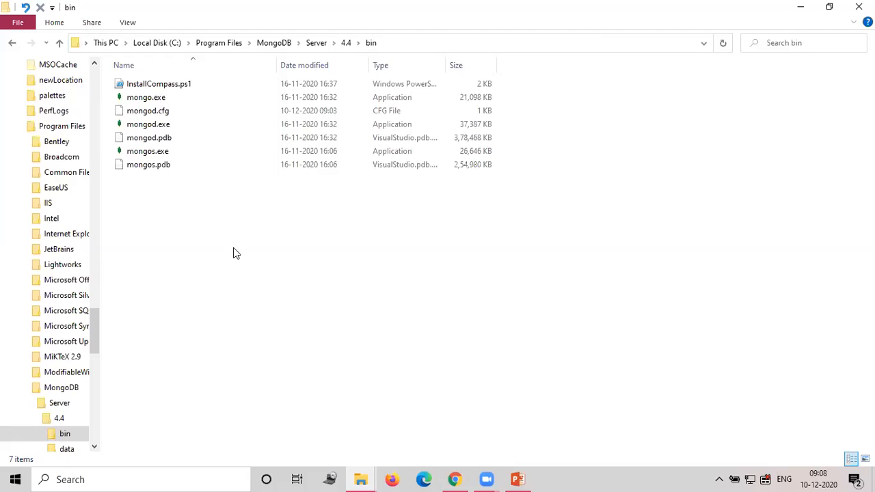
# Examine the executables mongo.exe, mongod.exe and mongos.exe in the bin folder
pyautogui.click(184, 101)
pyautogui.click(182, 125)
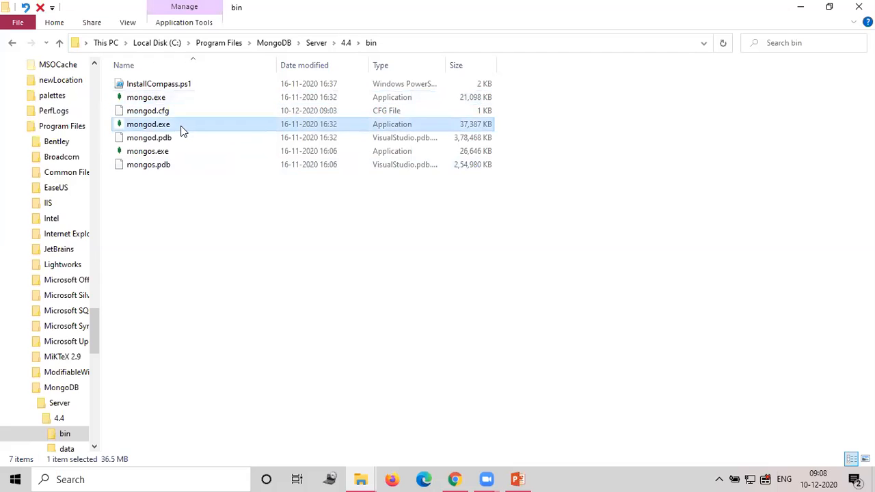
pyautogui.click(184, 151)
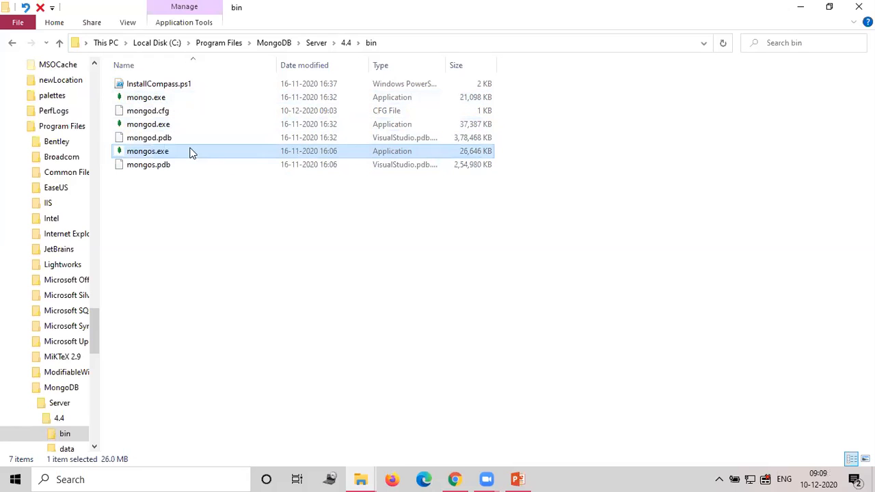
# Run the MongoDB server program mongod.exe from the bin folder
pyautogui.click(151, 128)
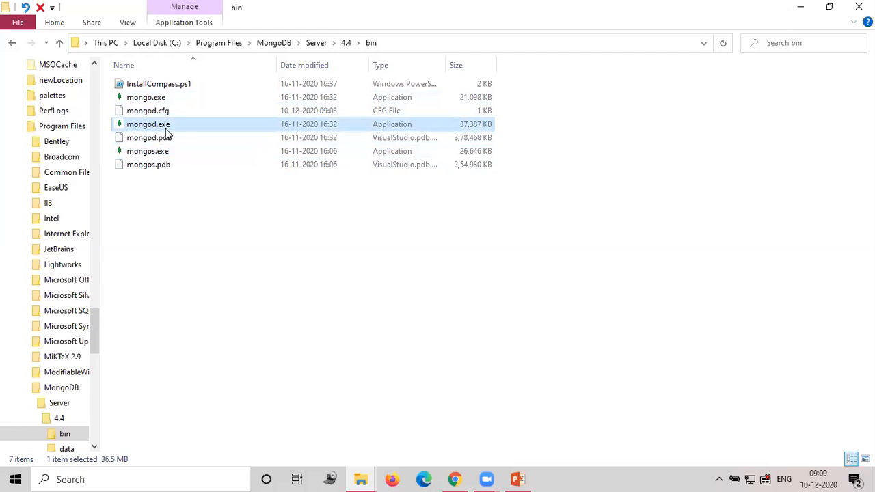
pyautogui.click(190, 128)
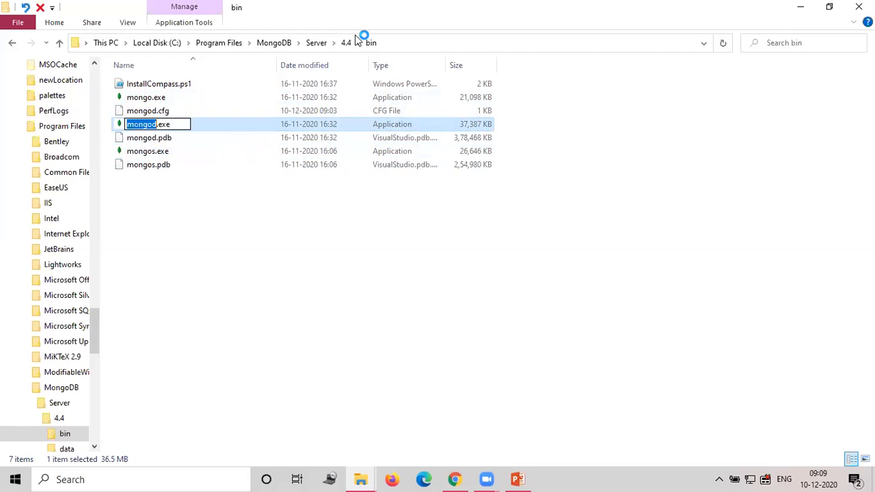
pyautogui.press('Escape')
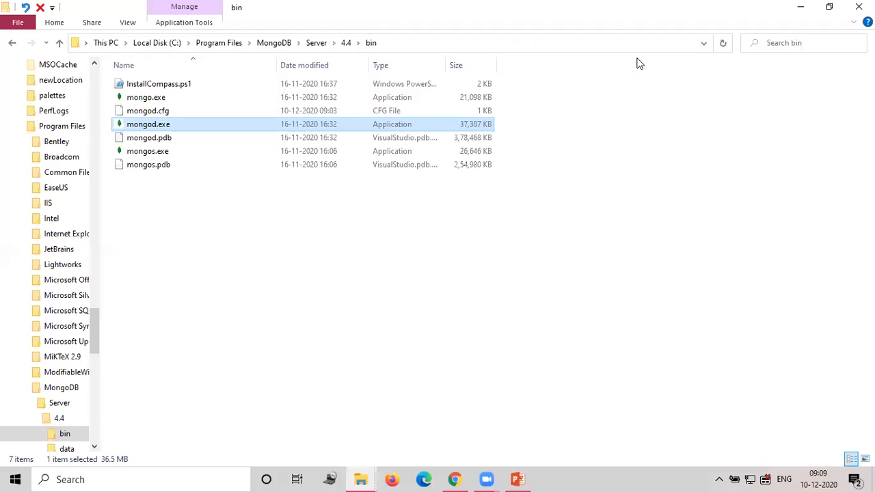
pyautogui.doubleClick(246, 121)
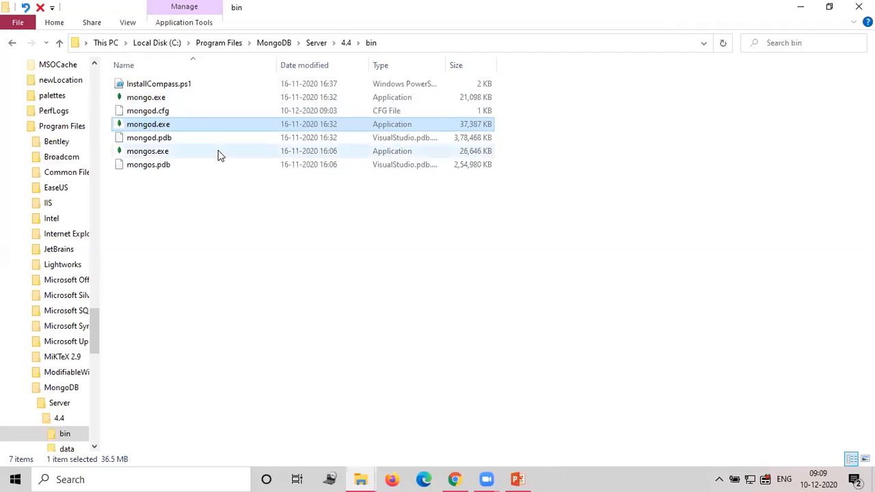
# Launch the MongoDB shell mongo.exe and list the databases with the command show dbs;
pyautogui.click(172, 99)
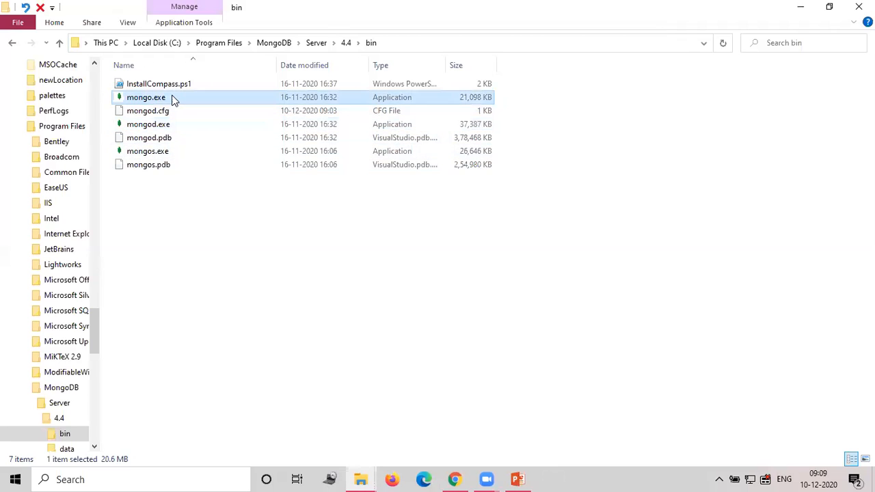
pyautogui.doubleClick(173, 99)
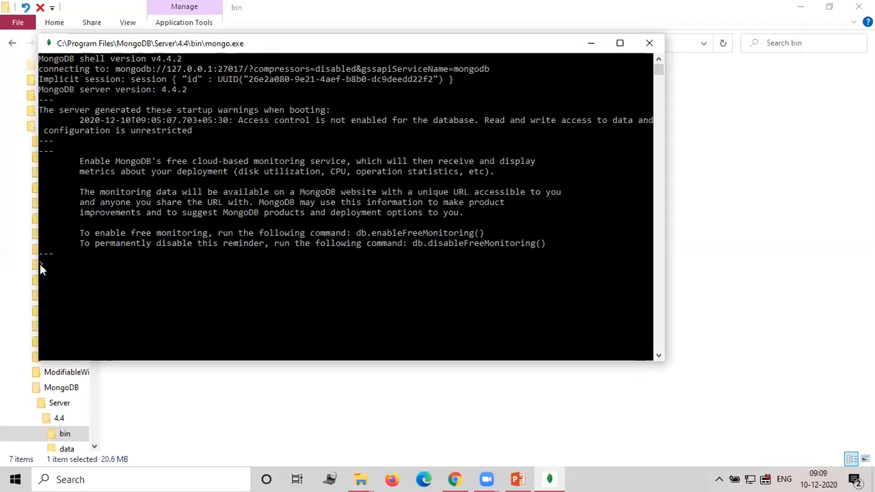
pyautogui.write('w dbs;')
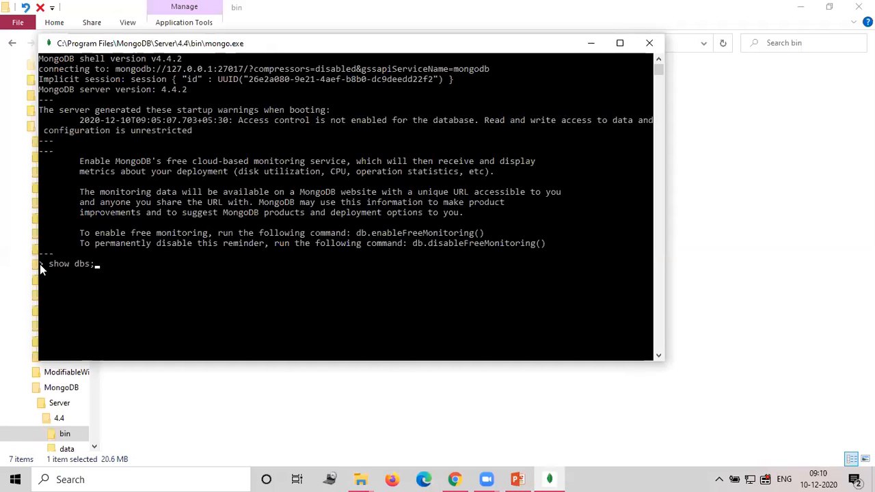
pyautogui.press('Return')
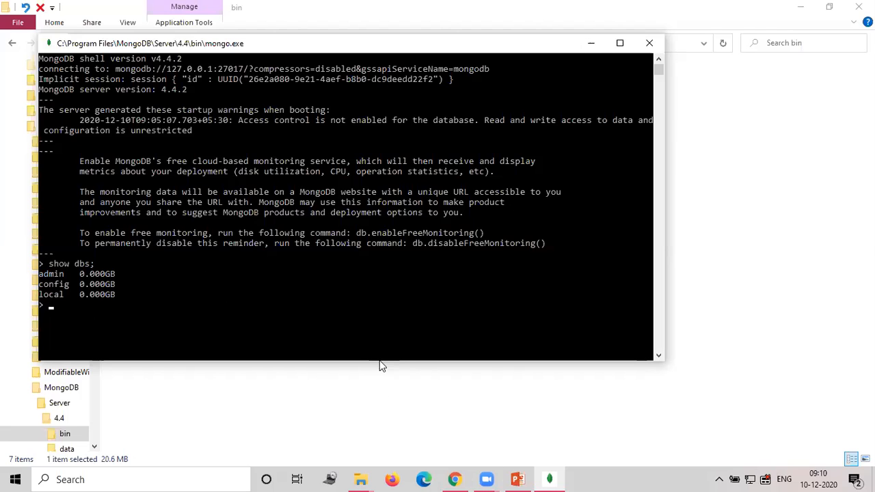
# Switch to the open PowerPoint presentation
pyautogui.click(513, 477)
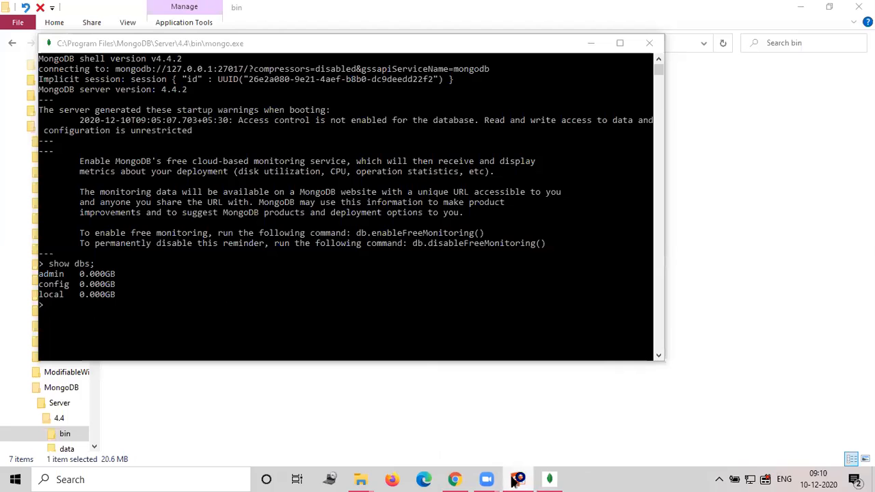